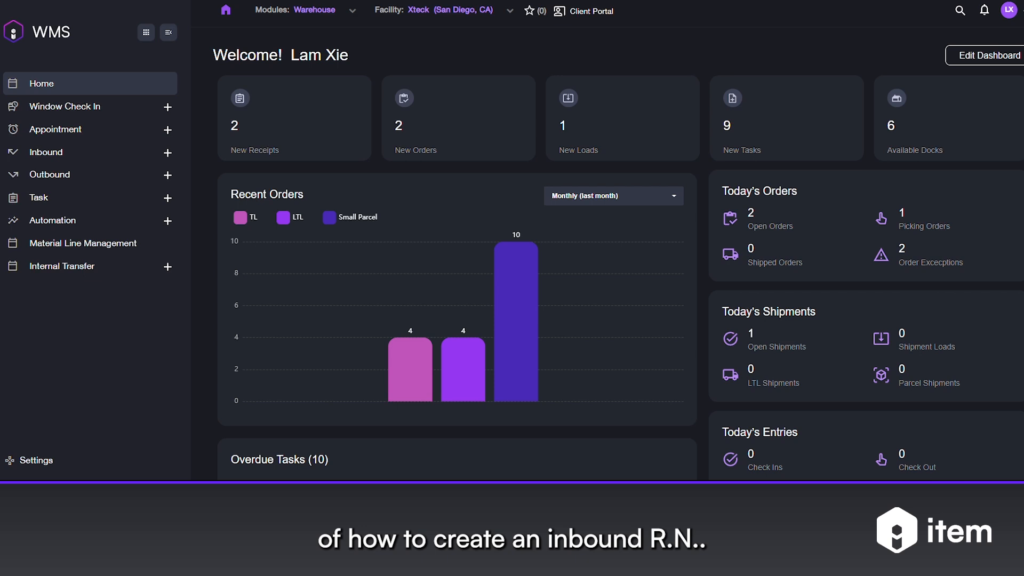
Start a new inbound receipt from the warehouse receipt list
mouse_move(304, 20)
left_click(46, 152)
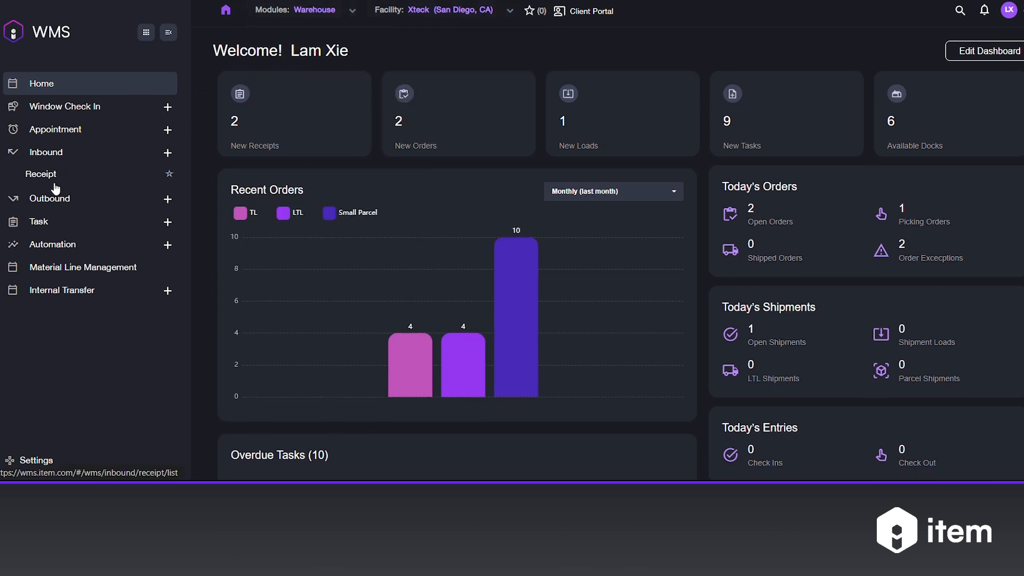
left_click(52, 178)
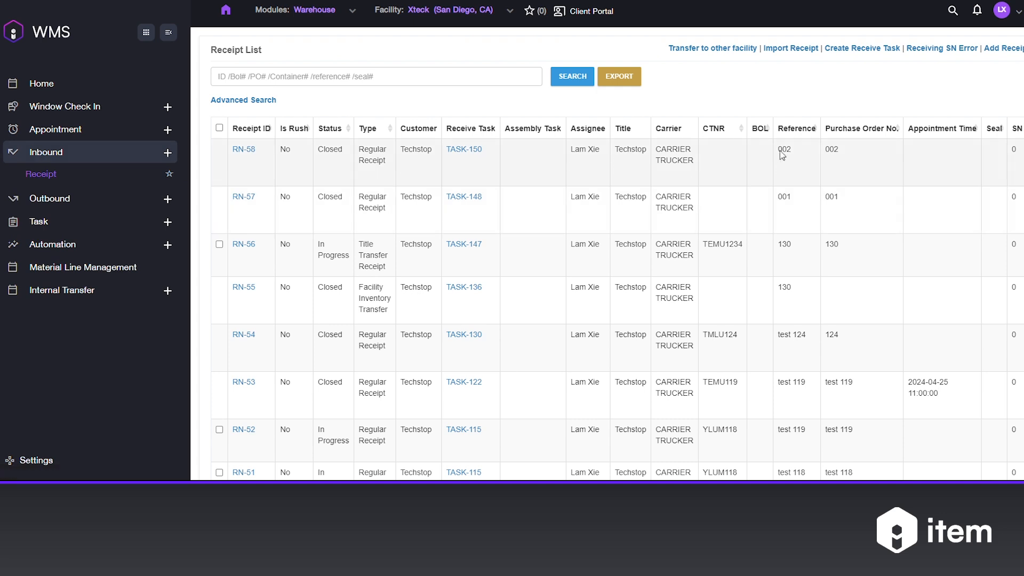
left_click(1004, 49)
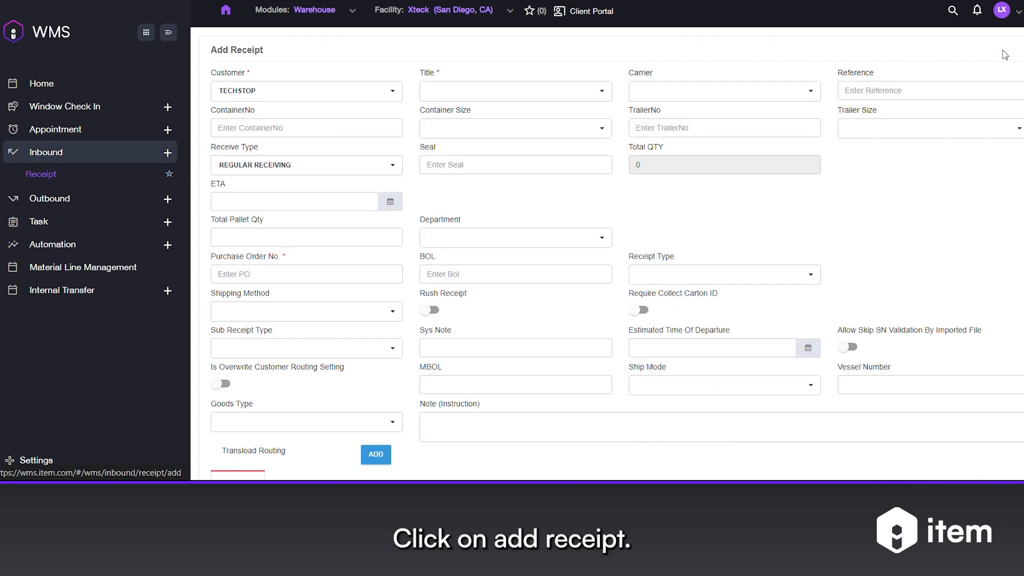
Set the receipt's customer and title to Techstop, the carrier to CARRIER TRUCKER and the reference to 003
left_click(281, 89)
left_click(275, 107)
left_click(449, 91)
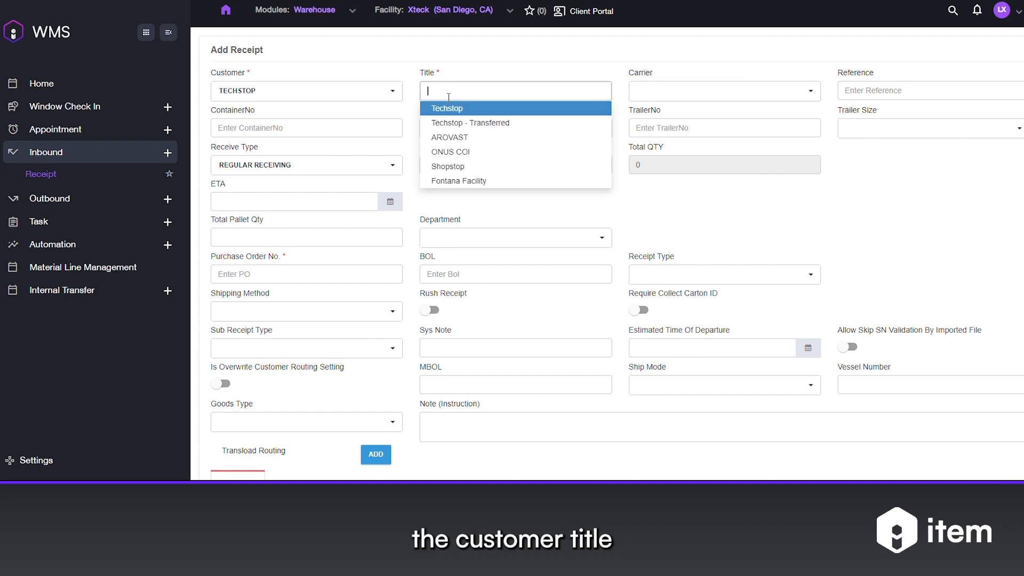
left_click(449, 109)
left_click(662, 90)
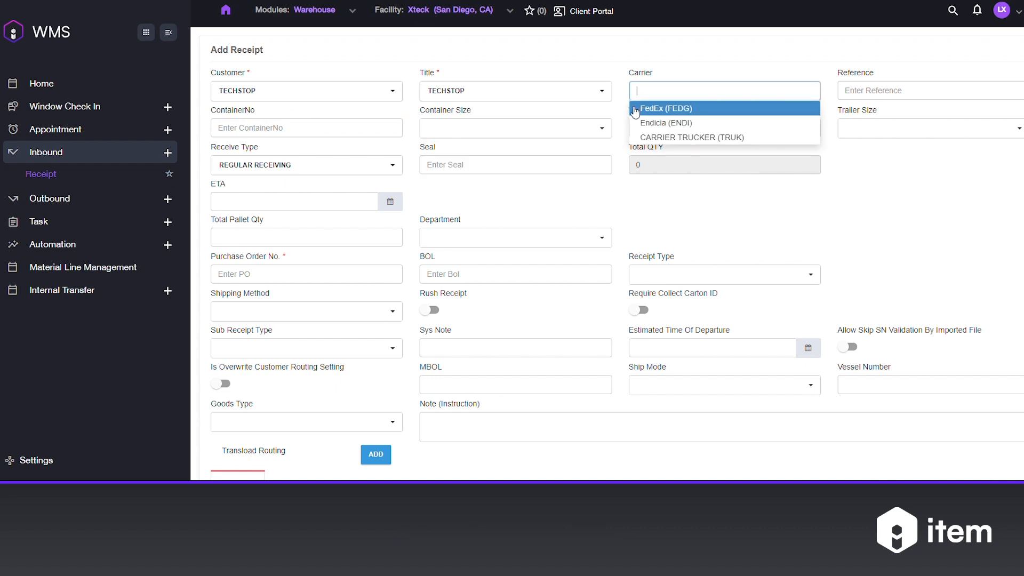
left_click(674, 139)
left_click(900, 91)
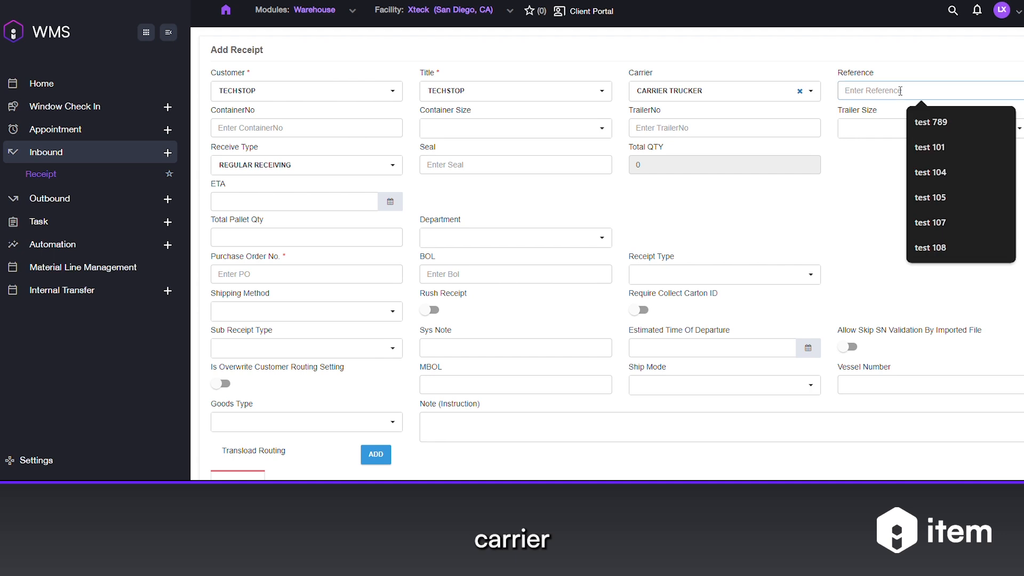
type("003")
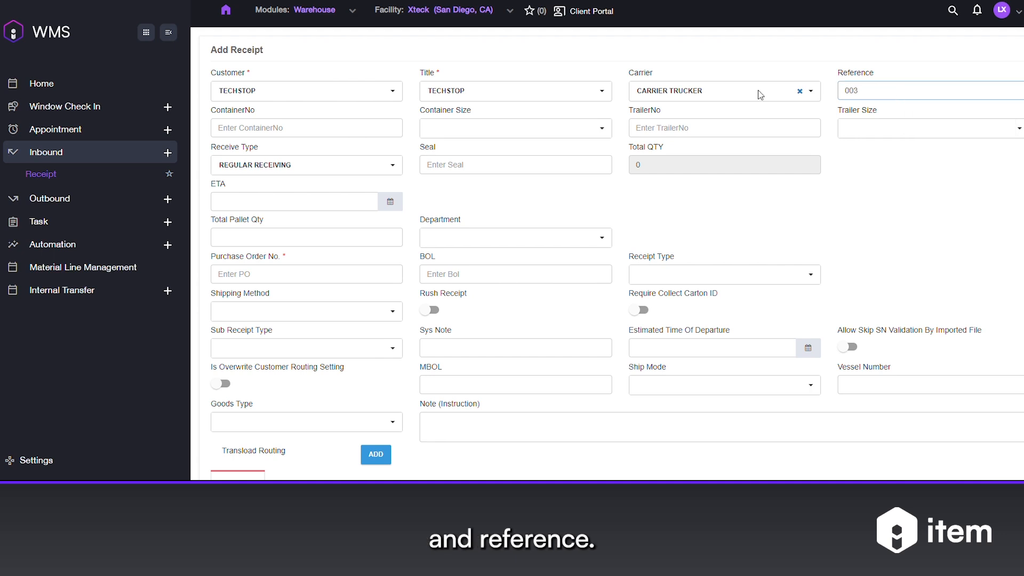
Enter trailer number 003 with trailer size 48' and fill in the purchase order number
left_click(326, 129)
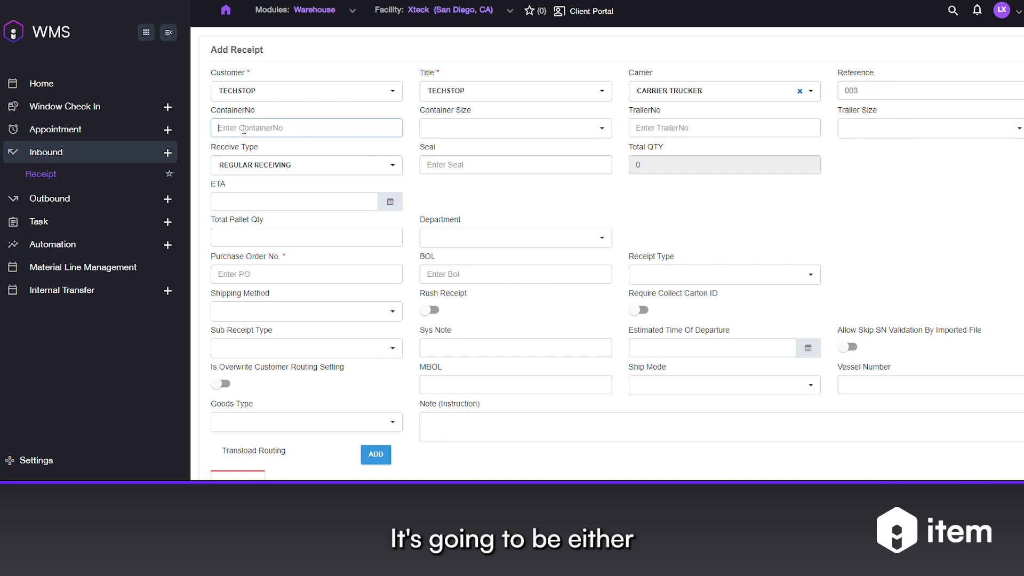
left_click(692, 127)
type("003")
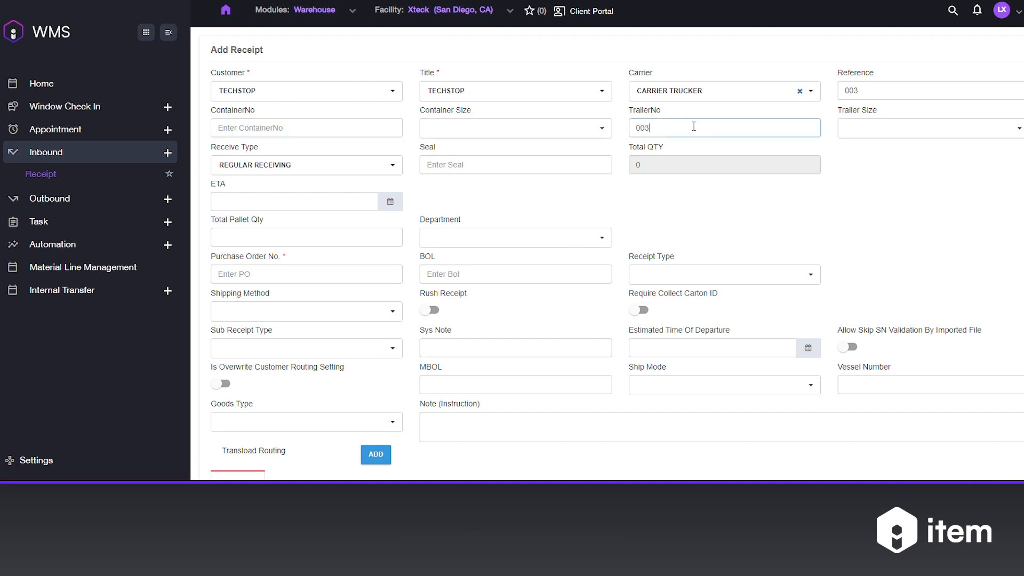
left_click(875, 133)
left_click(877, 151)
left_click(297, 271)
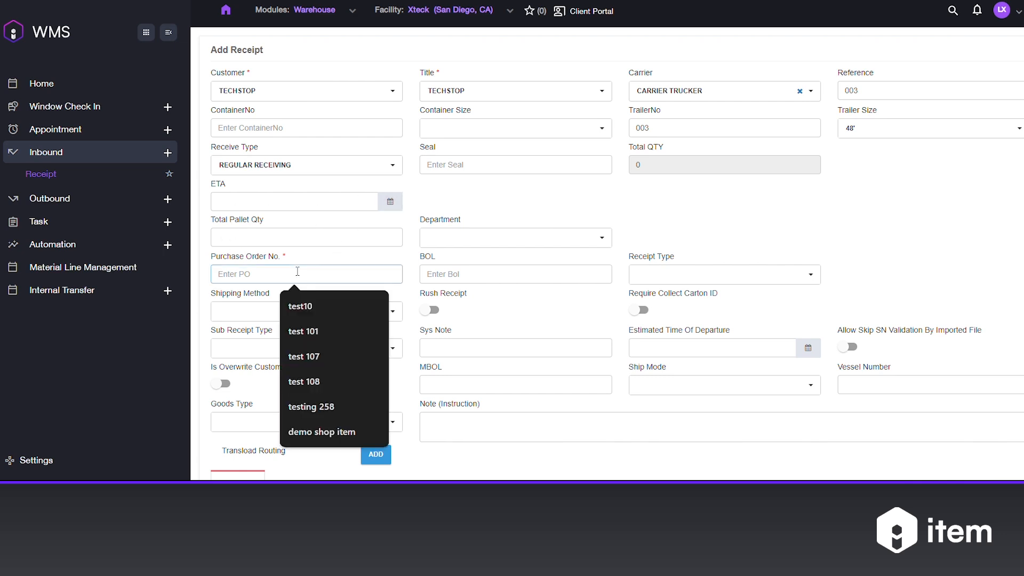
type("003")
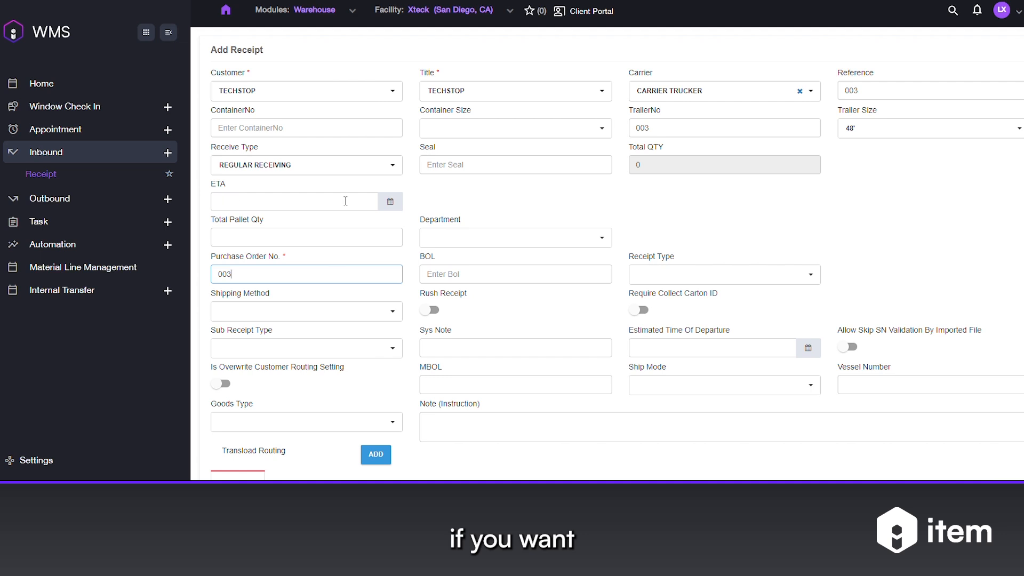
Set the receipt type to Regular Receipt, the shipping method to LTL and the goods type to Good
left_click(694, 274)
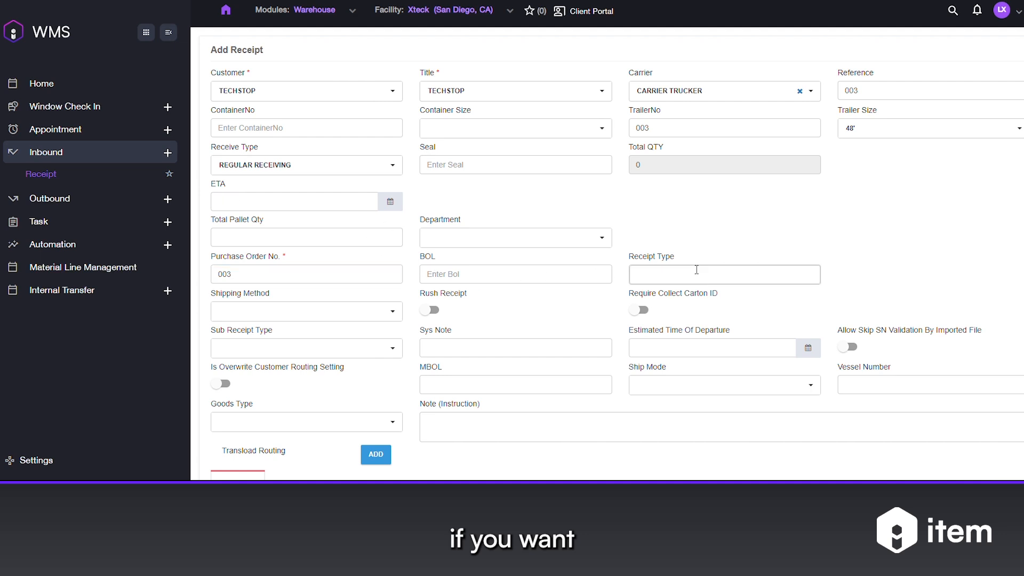
left_click(636, 291)
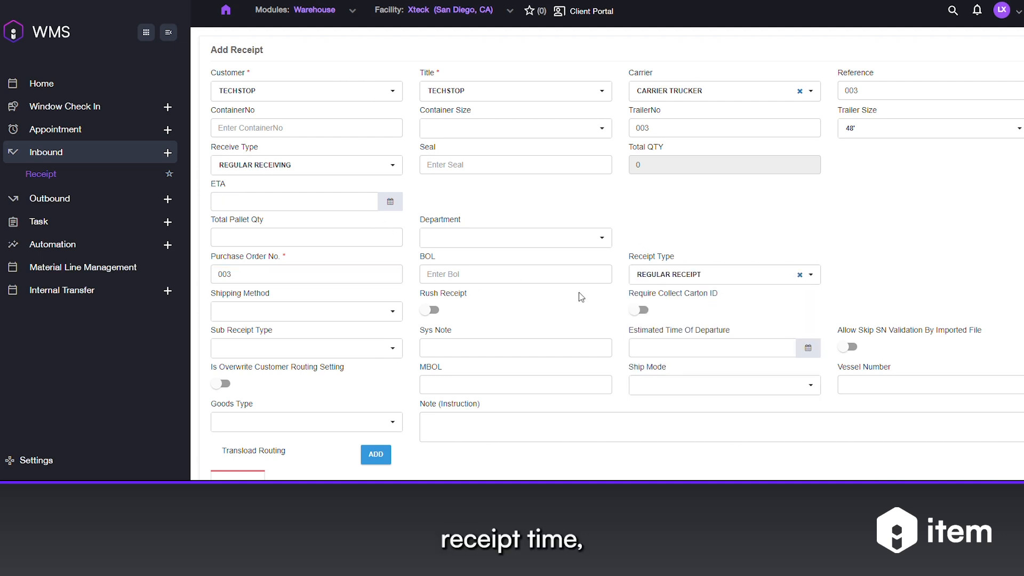
left_click(276, 312)
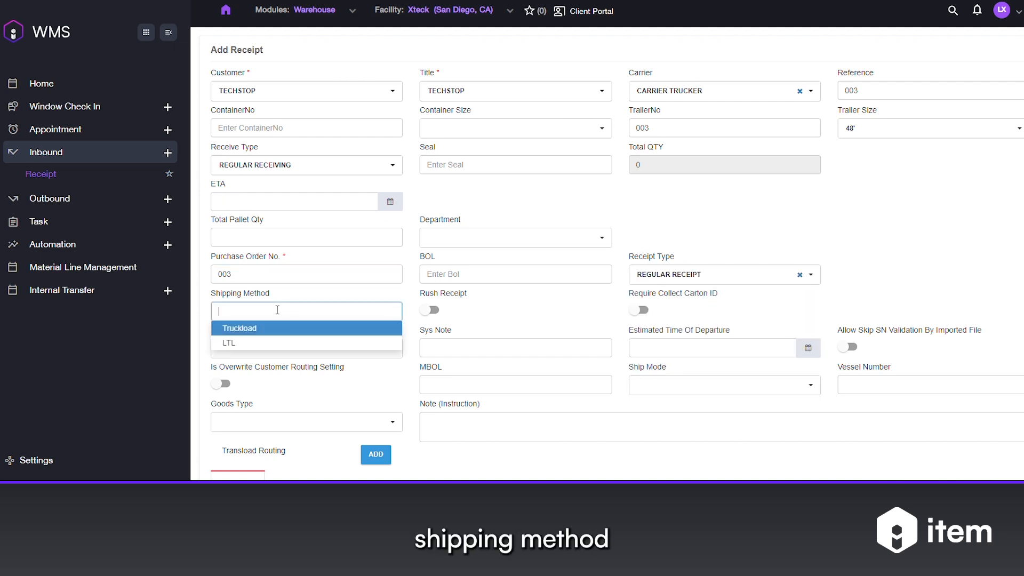
left_click(251, 343)
scroll(453, 322, "down", 1)
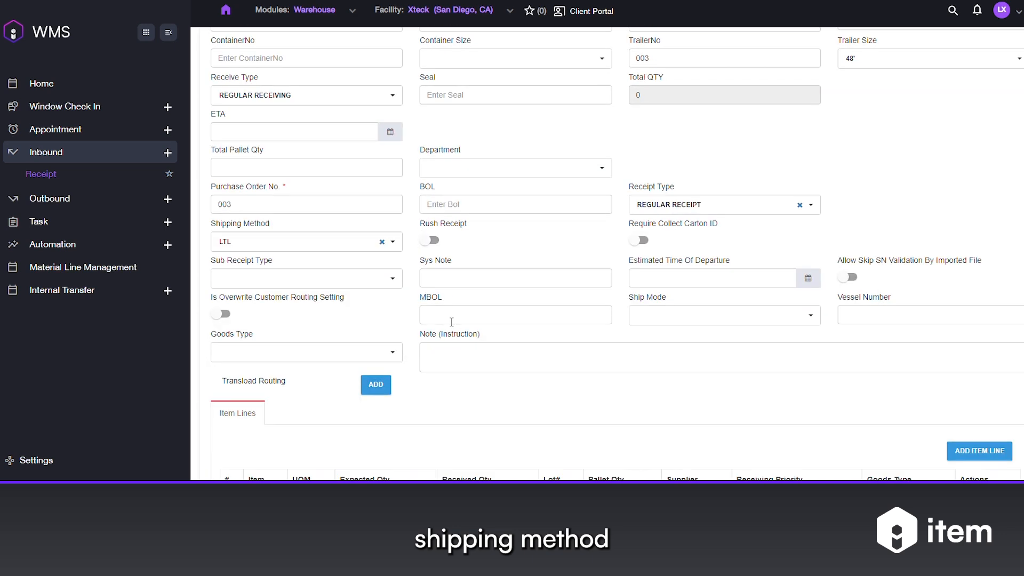
left_click(270, 352)
left_click(279, 366)
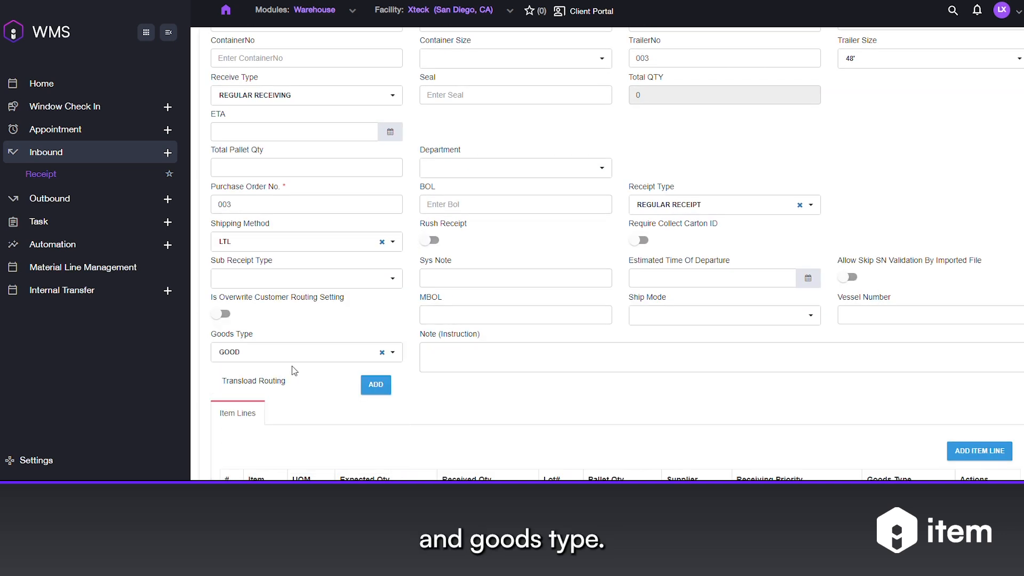
Add and save an item line for RPBK55HNDLSTN with quantity 500 in unit EA
scroll(279, 366, "down", 2)
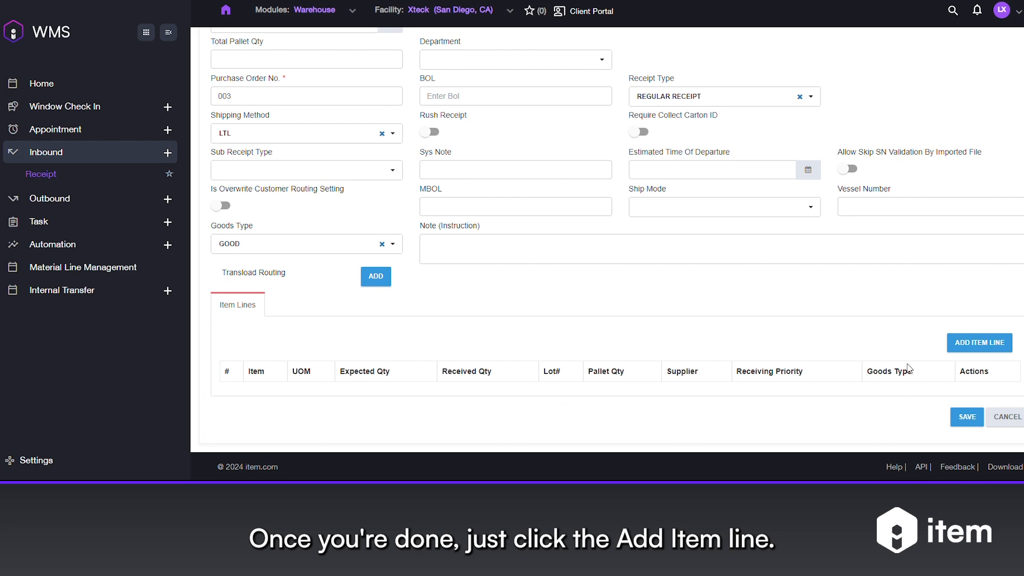
left_click(961, 345)
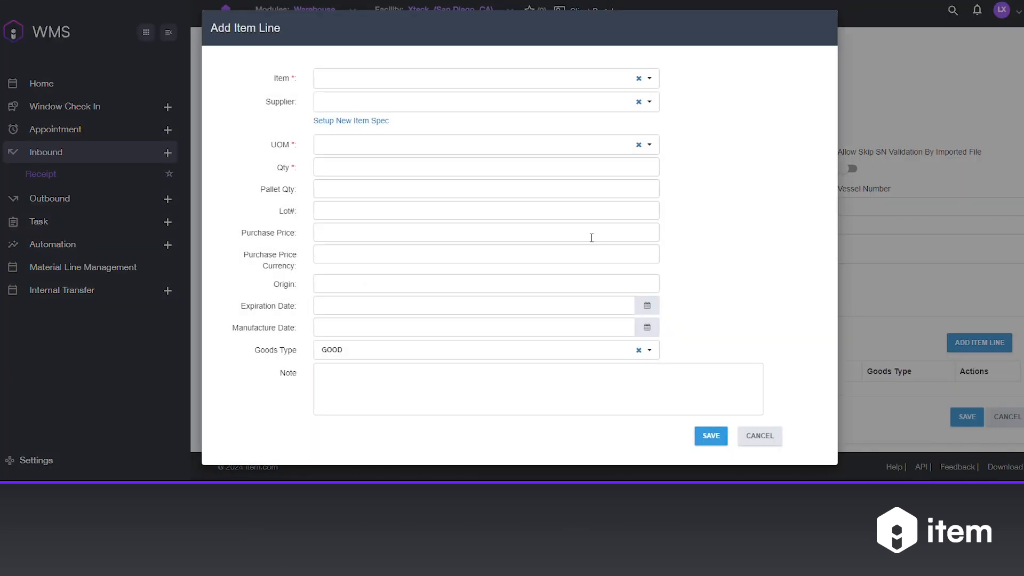
left_click(340, 85)
scroll(343, 124, "down", 2)
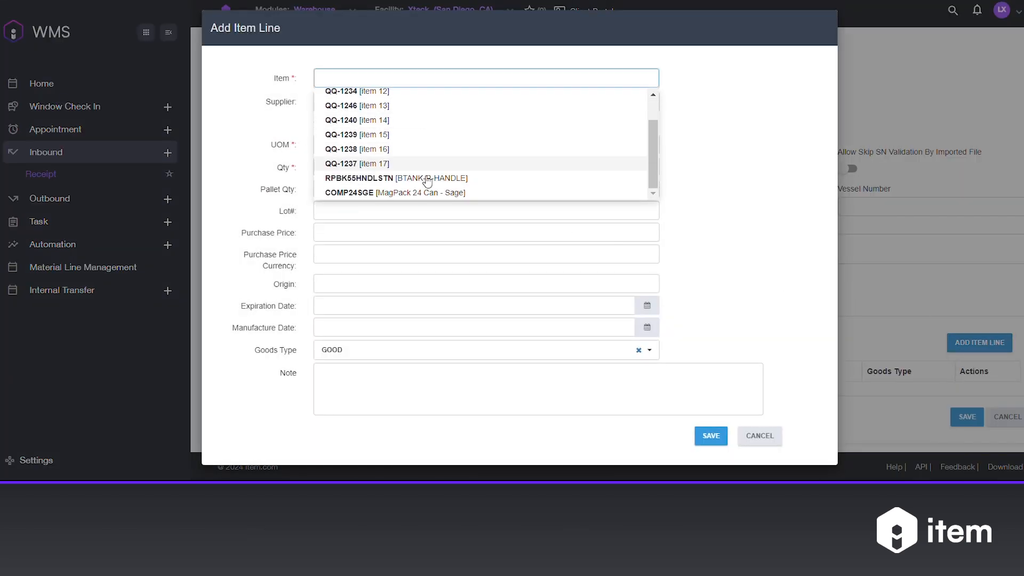
left_click(377, 182)
left_click(363, 169)
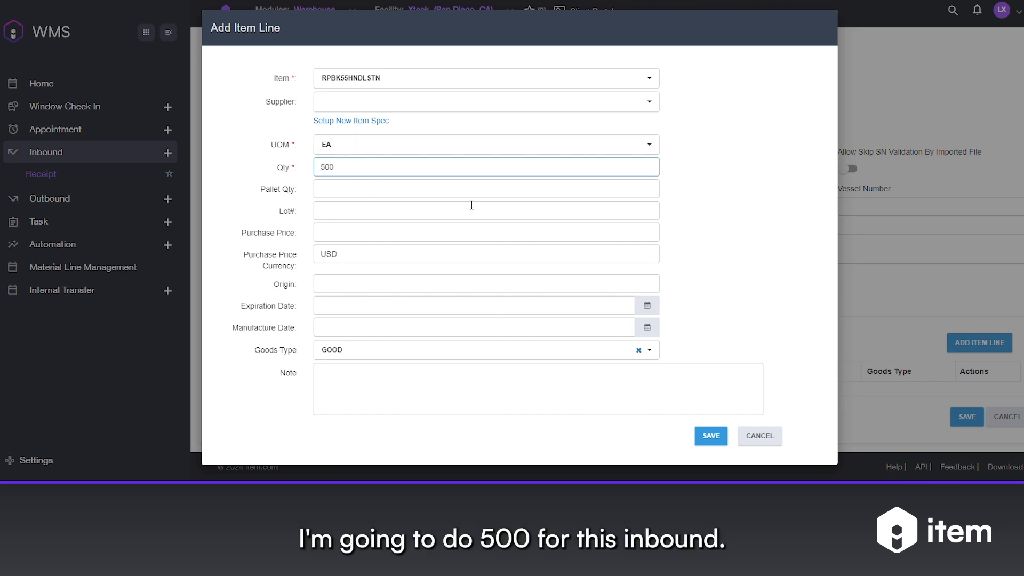
left_click(710, 435)
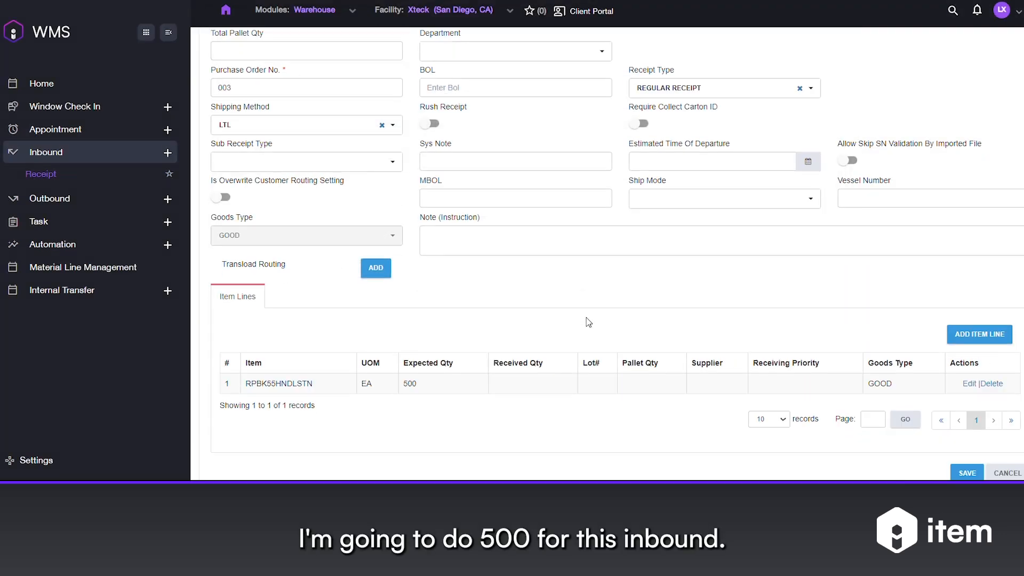
Save the receipt and open the new receipt's details from the list
scroll(588, 323, "down", 1)
left_click(963, 420)
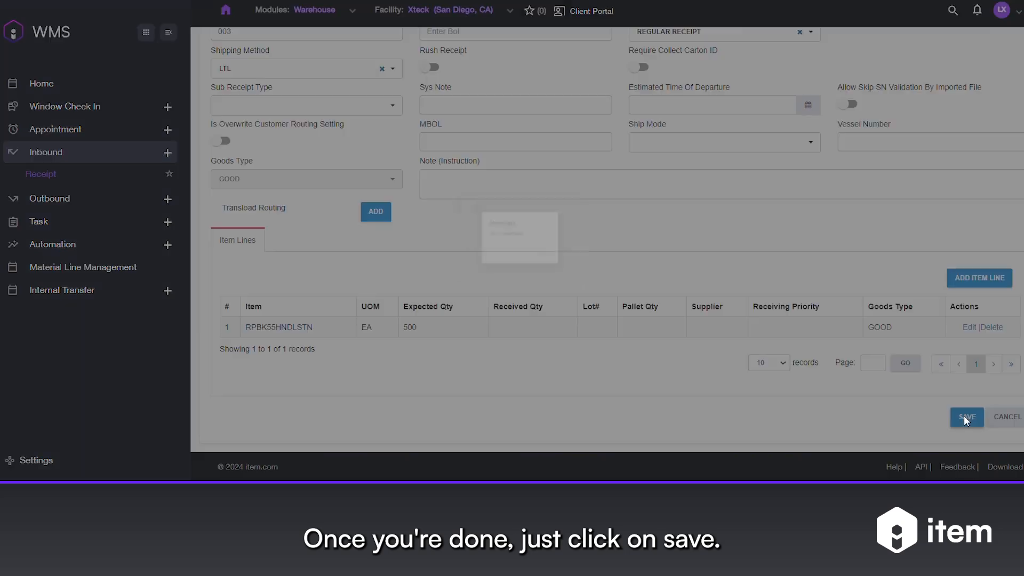
left_click(555, 280)
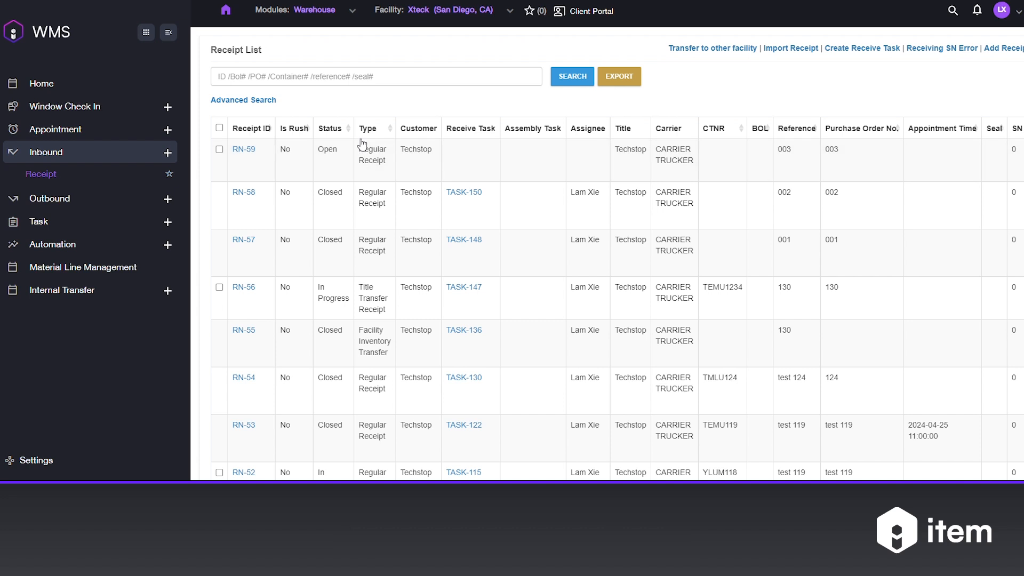
left_click(245, 150)
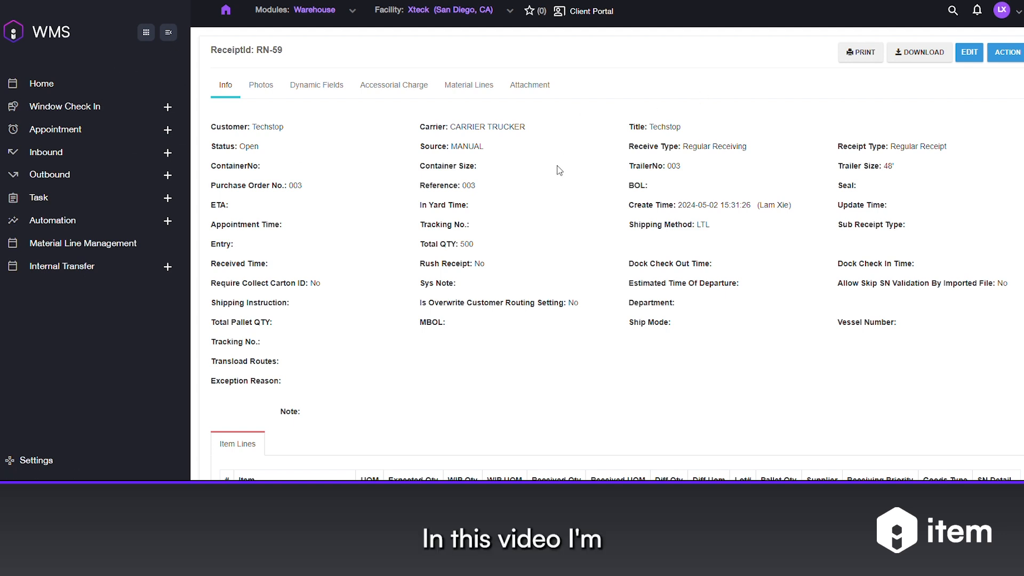
Create a receive task for the receipt and assign it to the listed user
left_click(1010, 52)
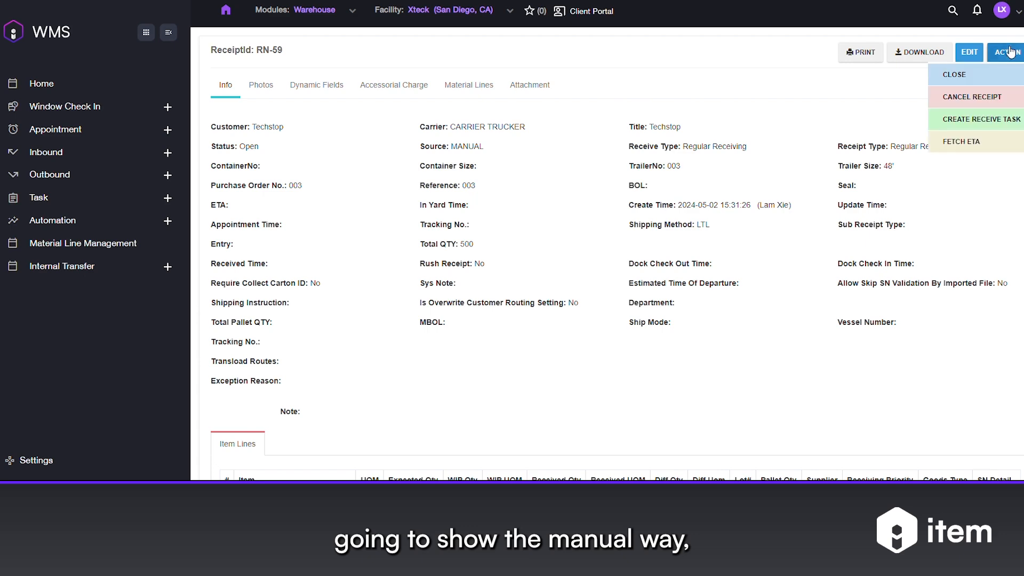
left_click(983, 120)
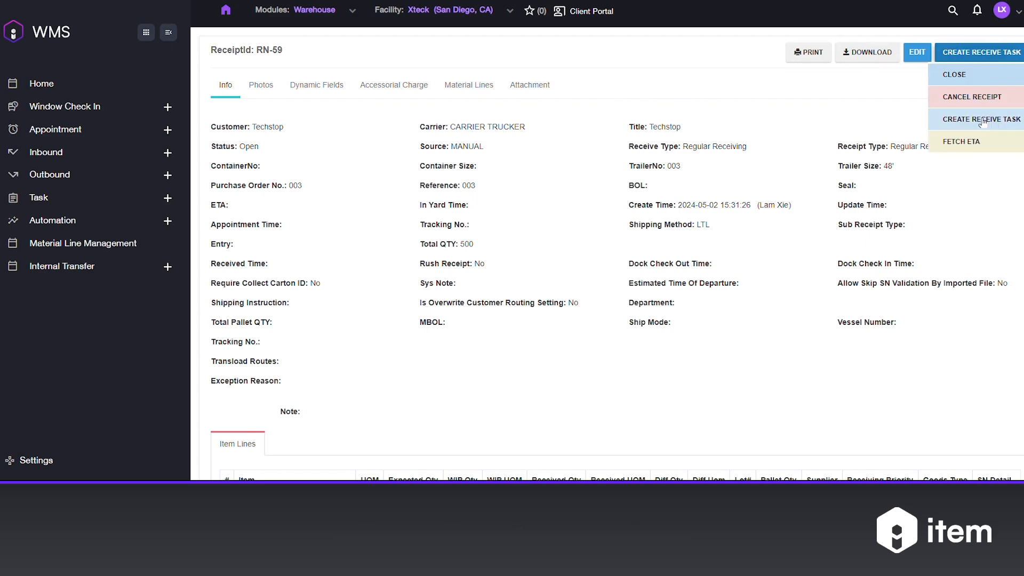
left_click(983, 120)
left_click(419, 194)
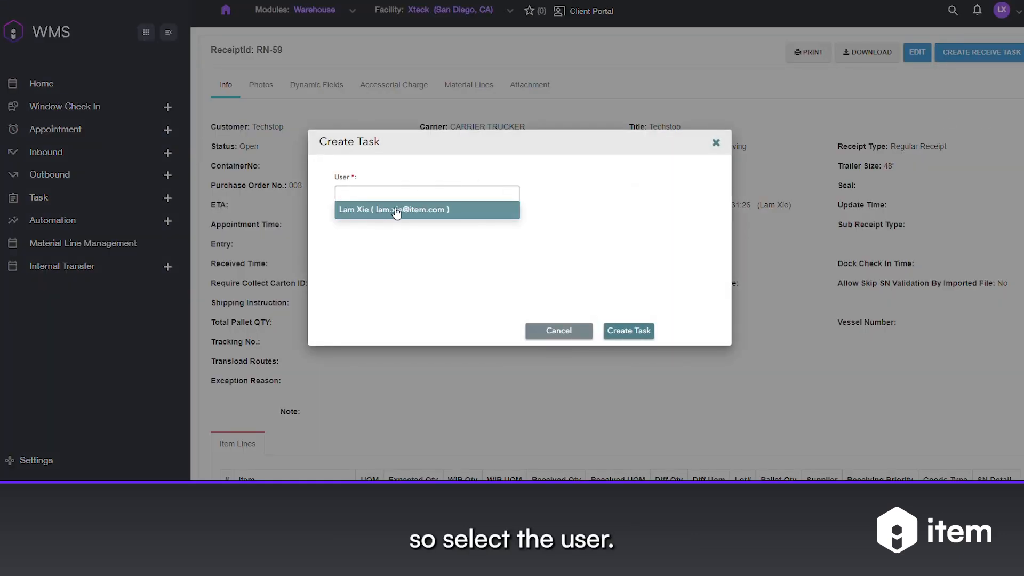
left_click(396, 210)
left_click(629, 331)
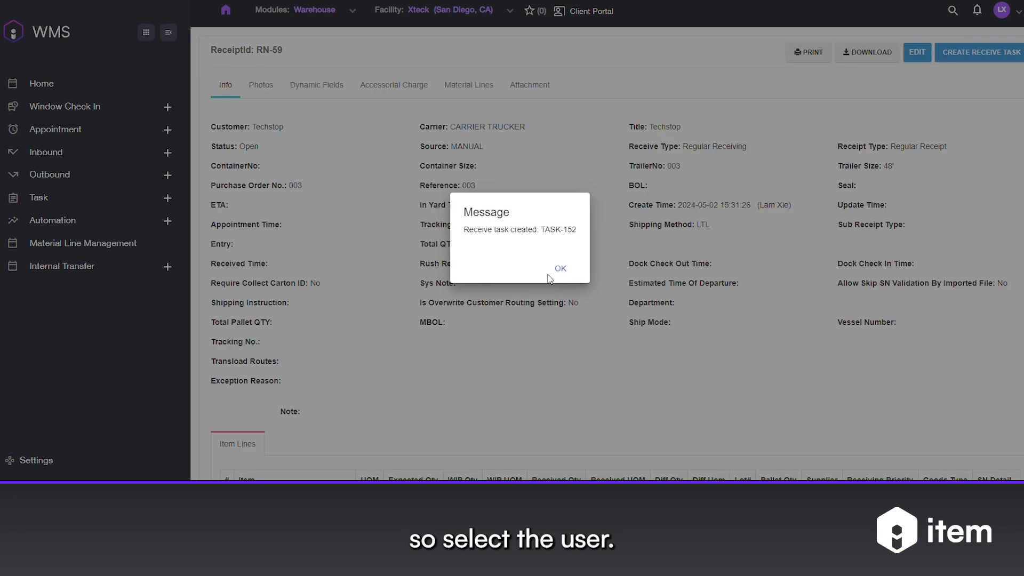
left_click(558, 269)
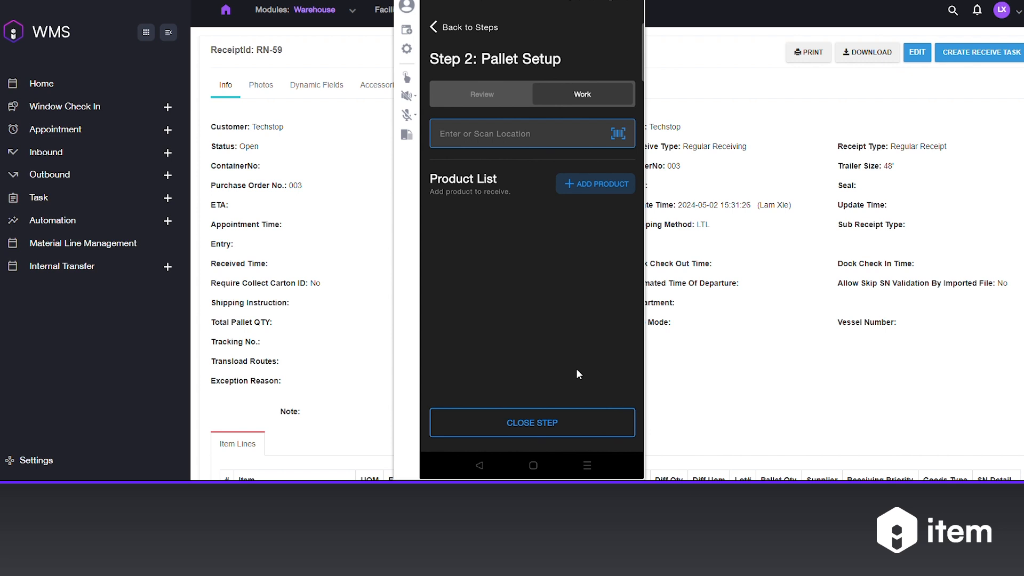
Enter staging 01 as the location for the pallet setup in the mobile receiving app
type("s")
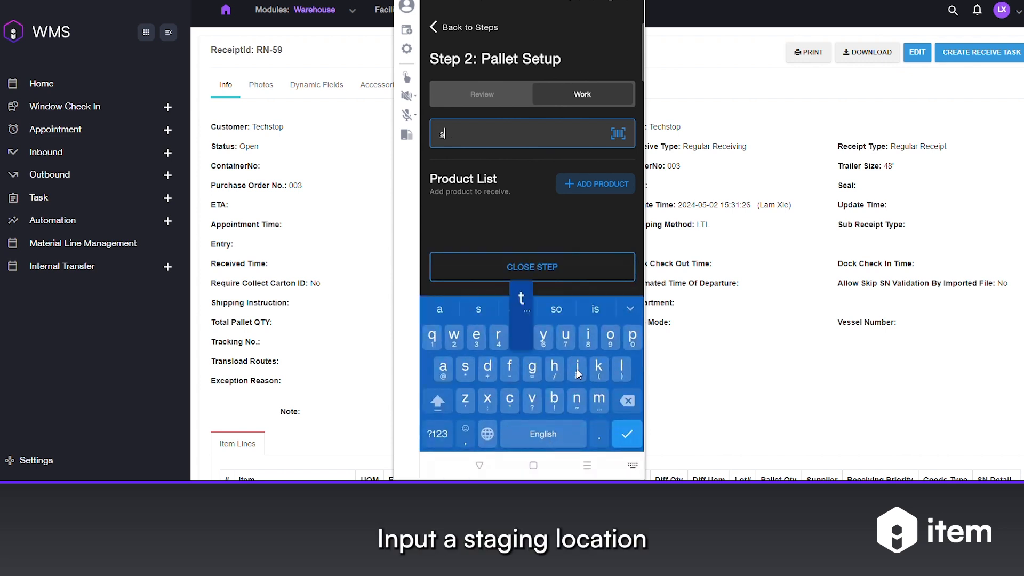
type("taging 01")
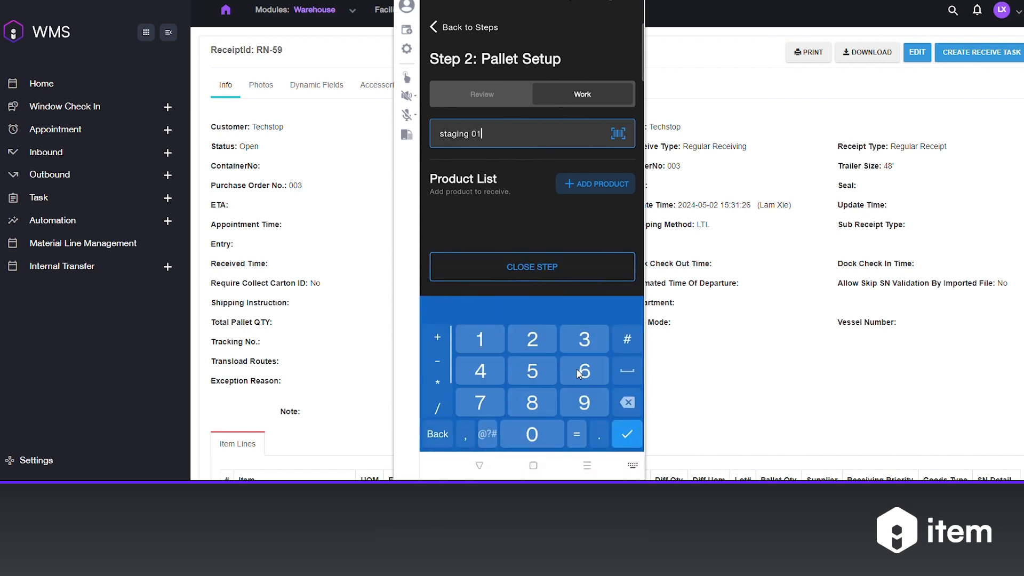
key("Return")
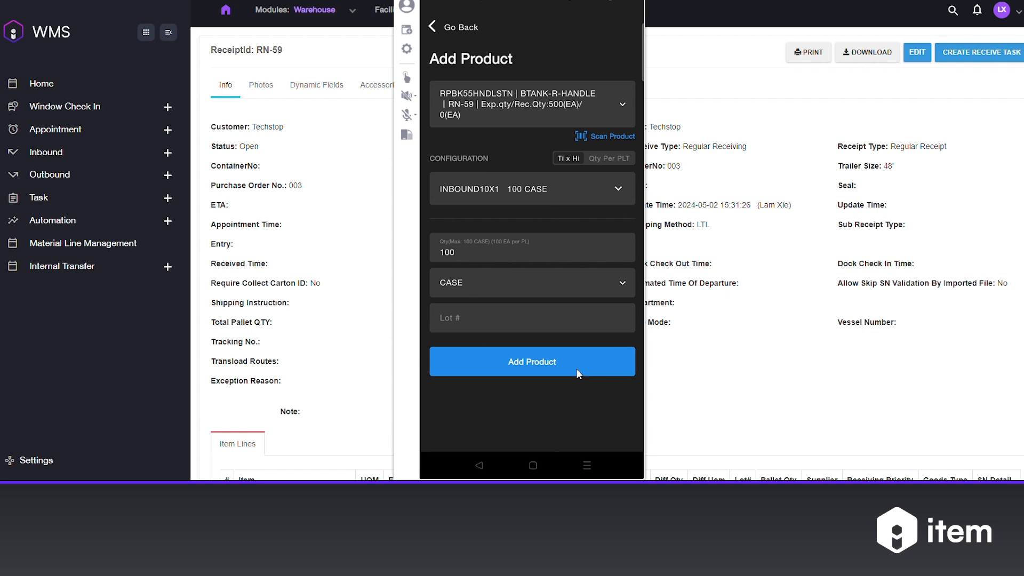
Add the configured RPBK55HNDLSTN product to the pallet setup and enter 5 as the new pallet label quantity
left_click(577, 369)
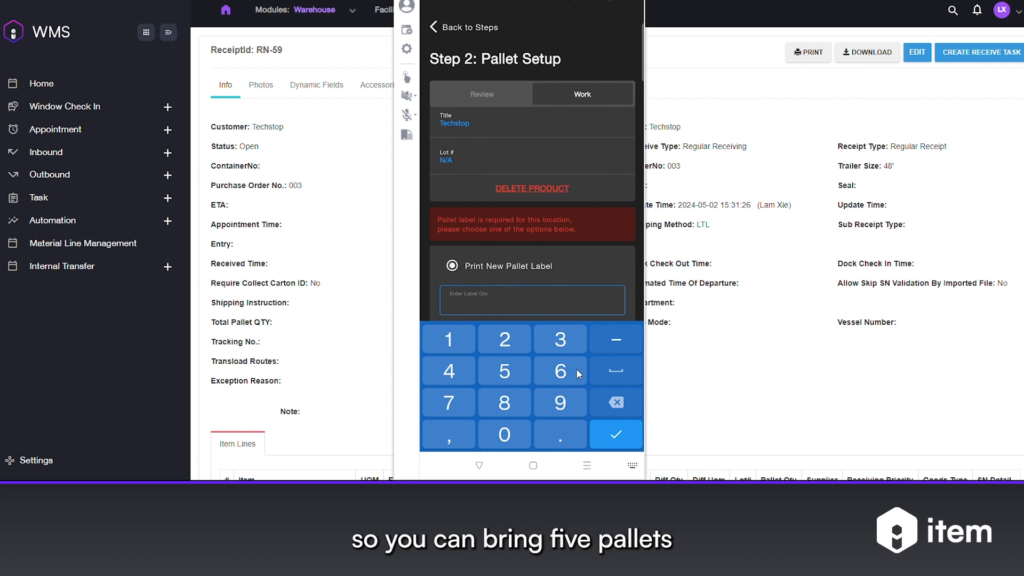
type("5")
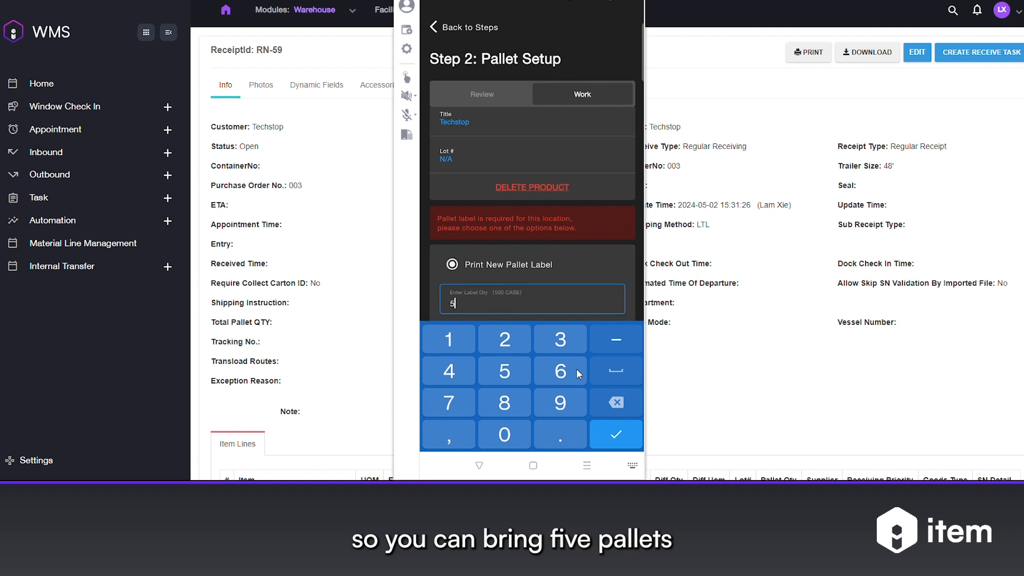
key("Return")
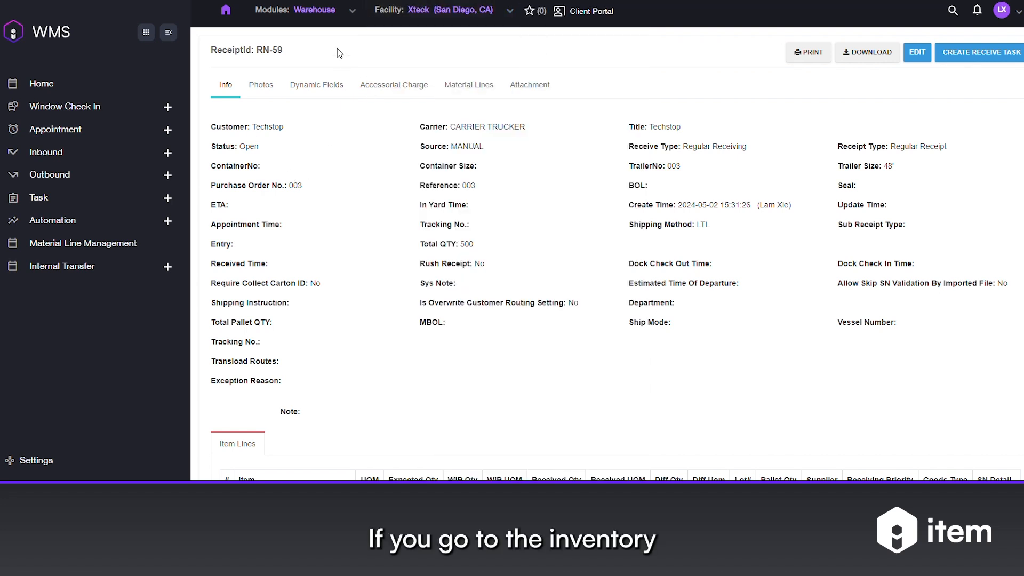
Switch to the Inventory module and open the Inventory List
left_click(352, 11)
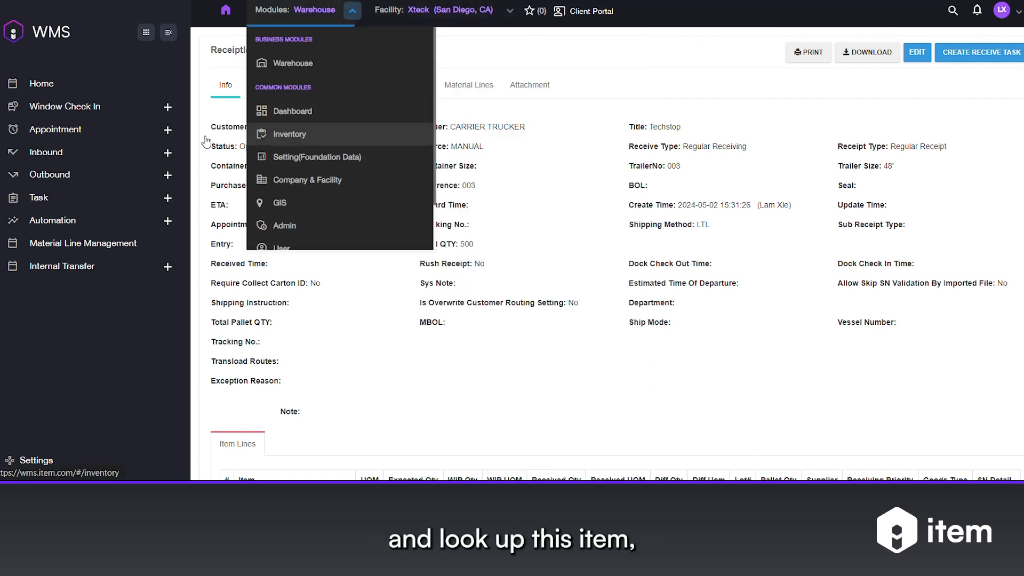
left_click(288, 134)
left_click(75, 153)
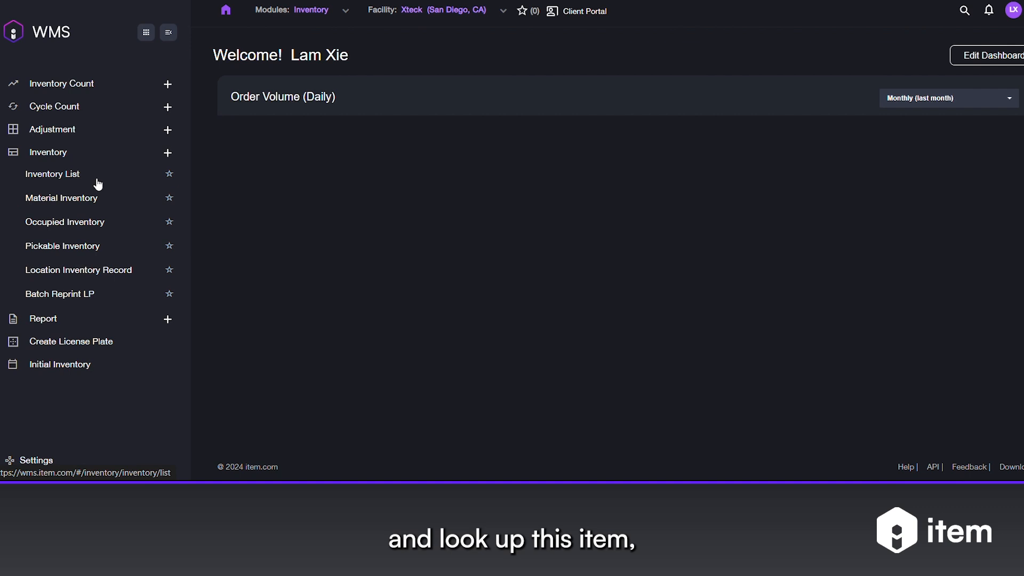
left_click(97, 181)
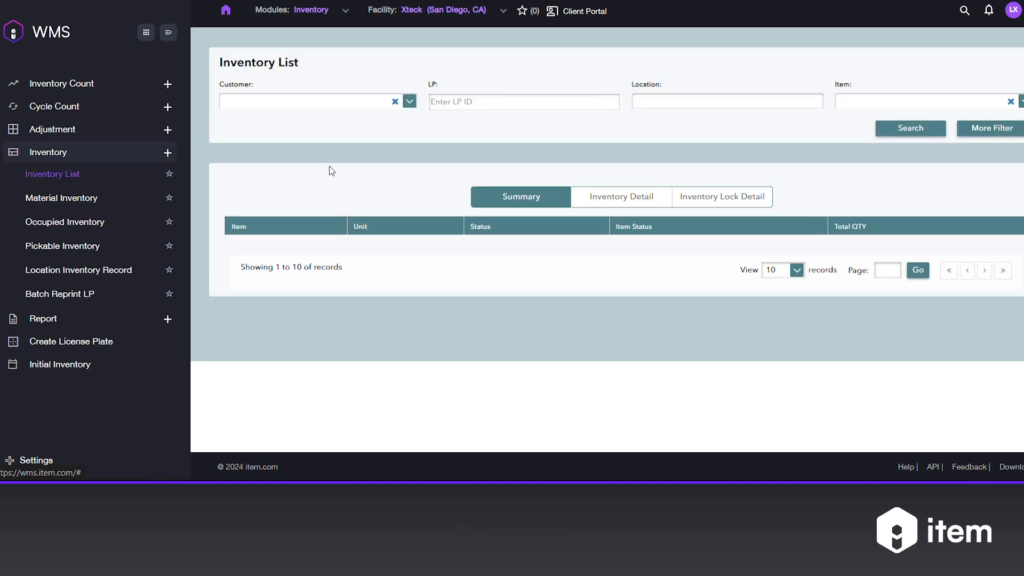
Search the Inventory List for item RPBK55HNDLSTN under customer TECHSTOP
left_click(846, 105)
type("RPBK55HNDLSTN")
left_click(861, 114)
left_click(904, 132)
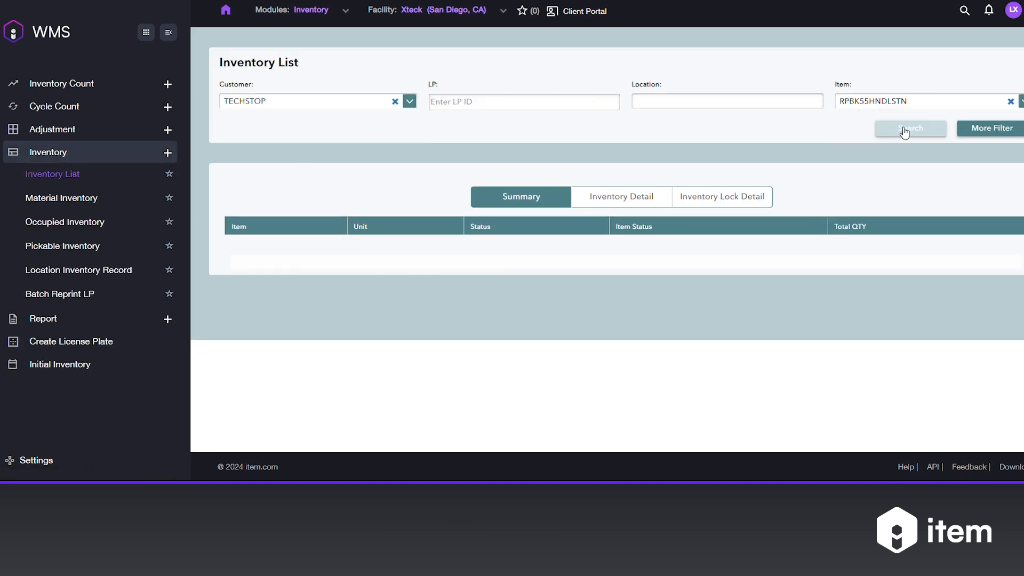
Show the item's inventory detail and examine each pallet record's receipt ID, license plate and quantity
left_click(618, 201)
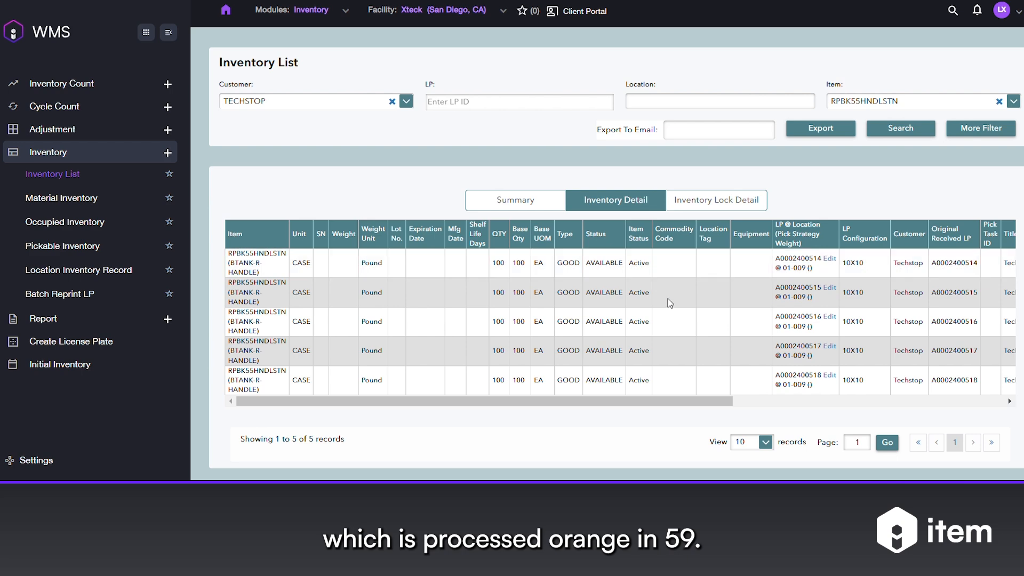
left_click_drag(705, 407, 848, 406)
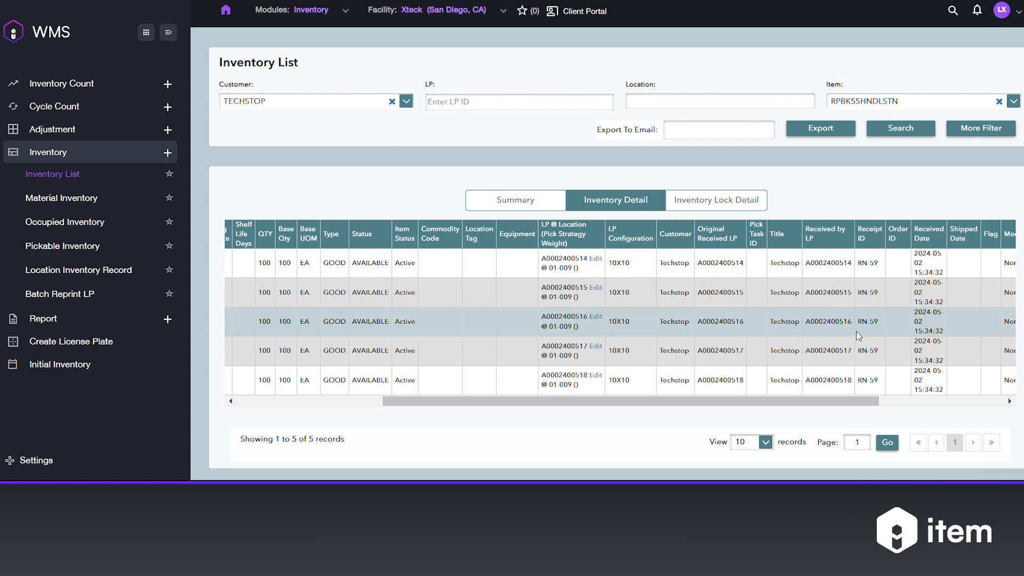
left_click_drag(857, 322, 878, 321)
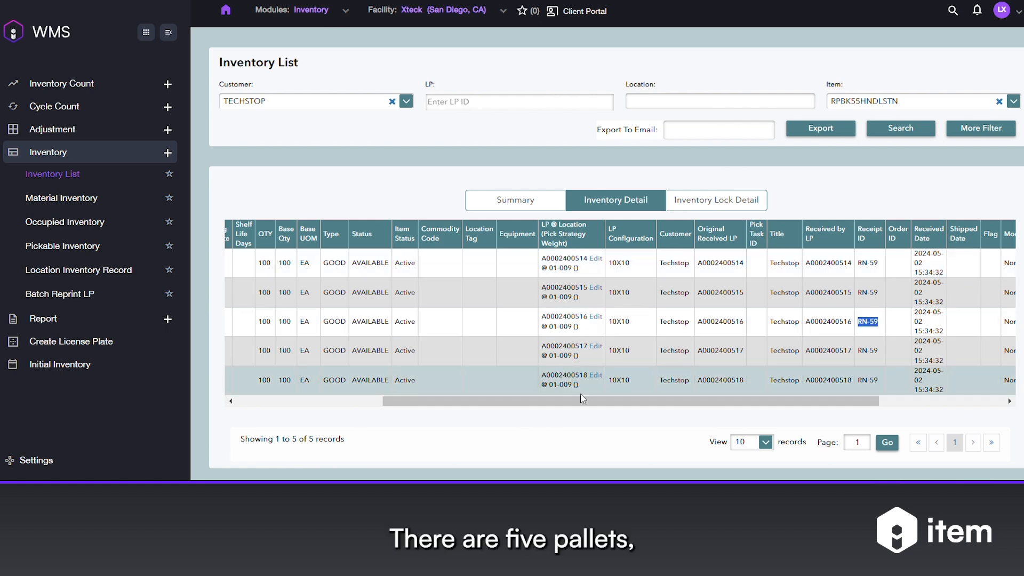
left_click_drag(581, 401, 435, 401)
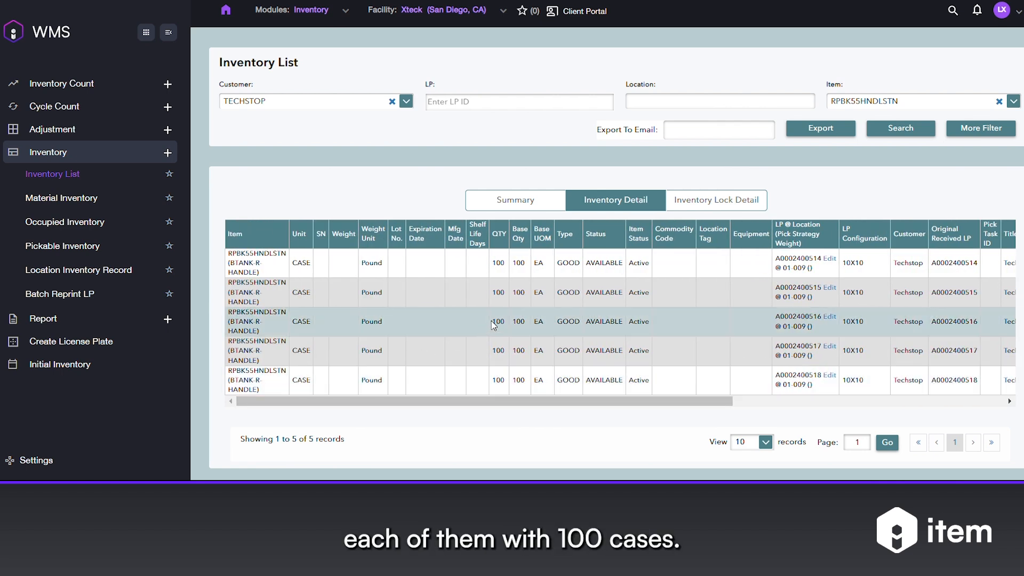